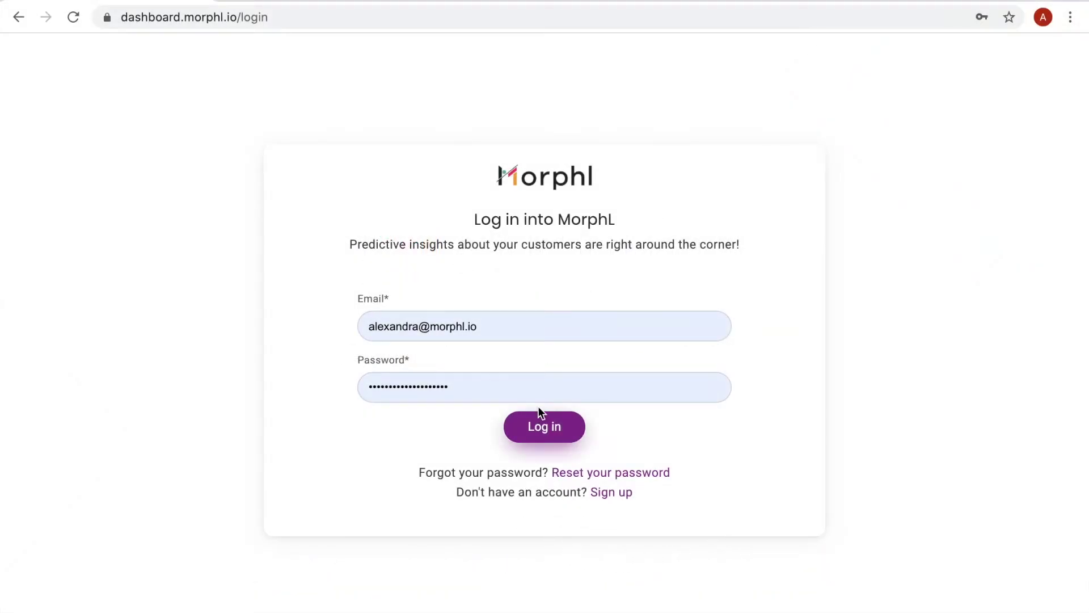
# Log in to the MorphL dashboard and start activating the Shopping stage completeness model from the ML models catalog.
pyautogui.click(539, 435)
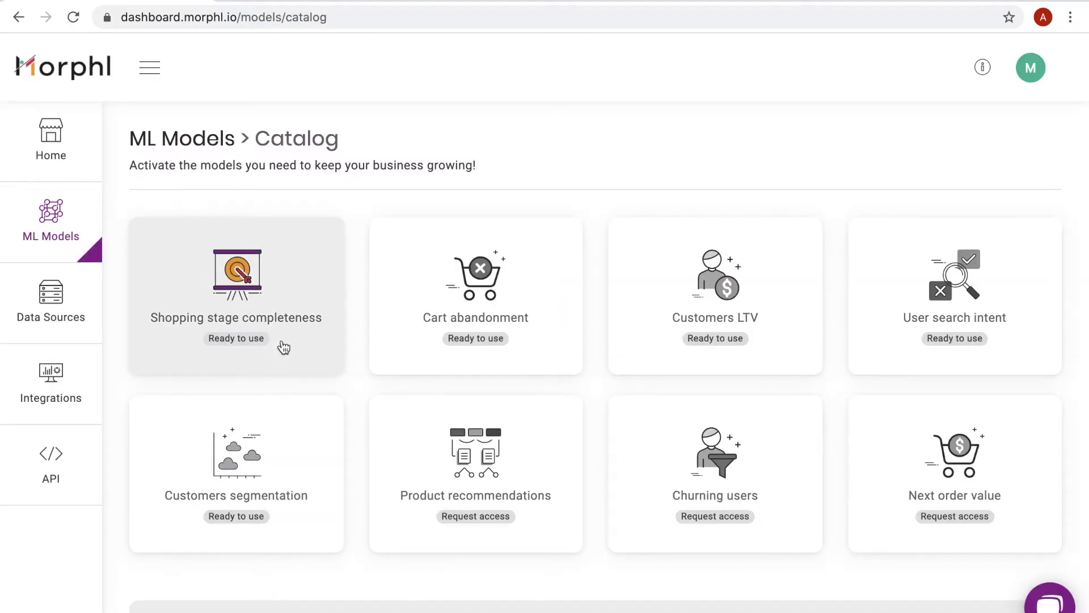
pyautogui.click(282, 343)
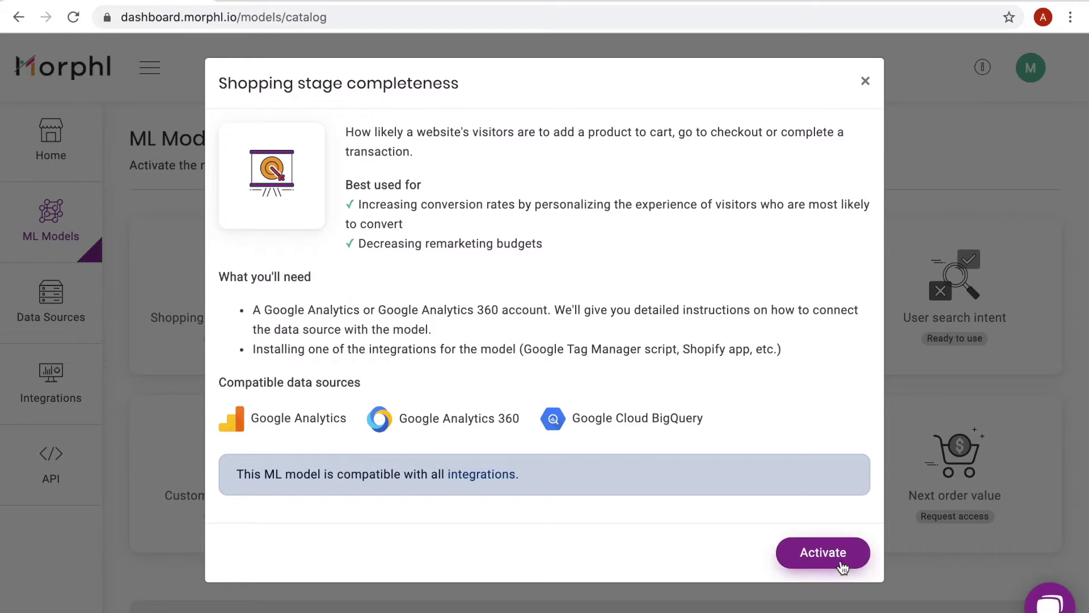
pyautogui.click(841, 565)
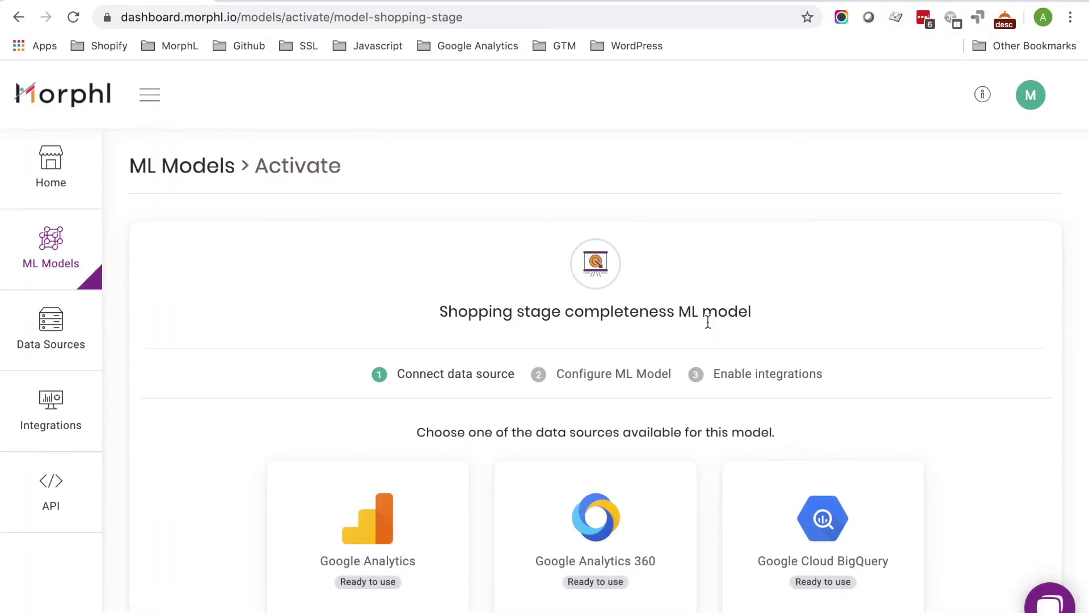
# Choose Google Analytics as the data source for the Shopping stage completeness model.
pyautogui.scroll(-3, 708, 321)
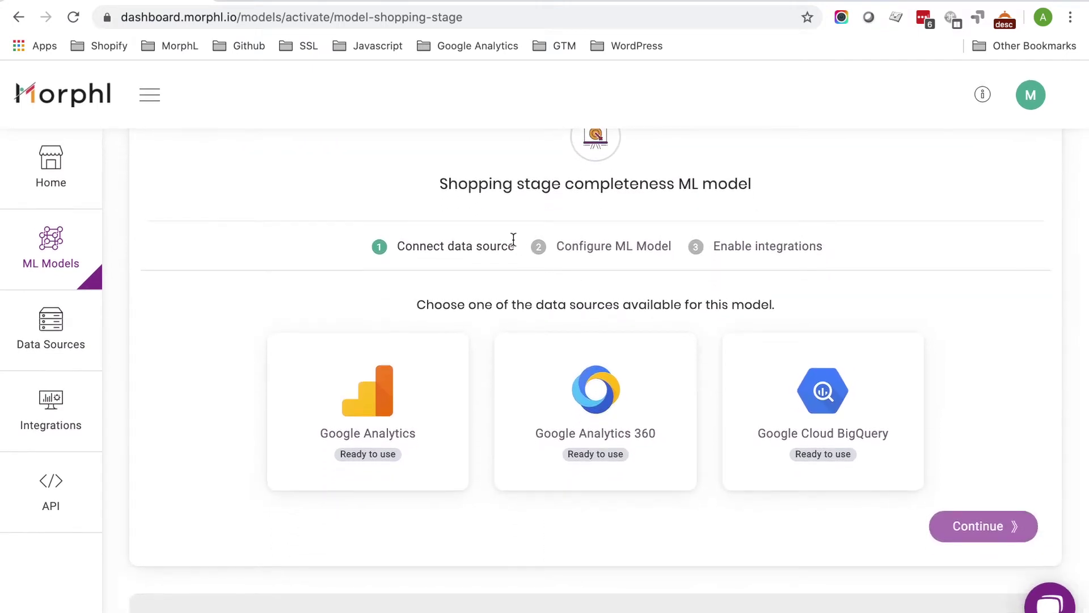
pyautogui.click(414, 363)
pyautogui.scroll(-1, 414, 363)
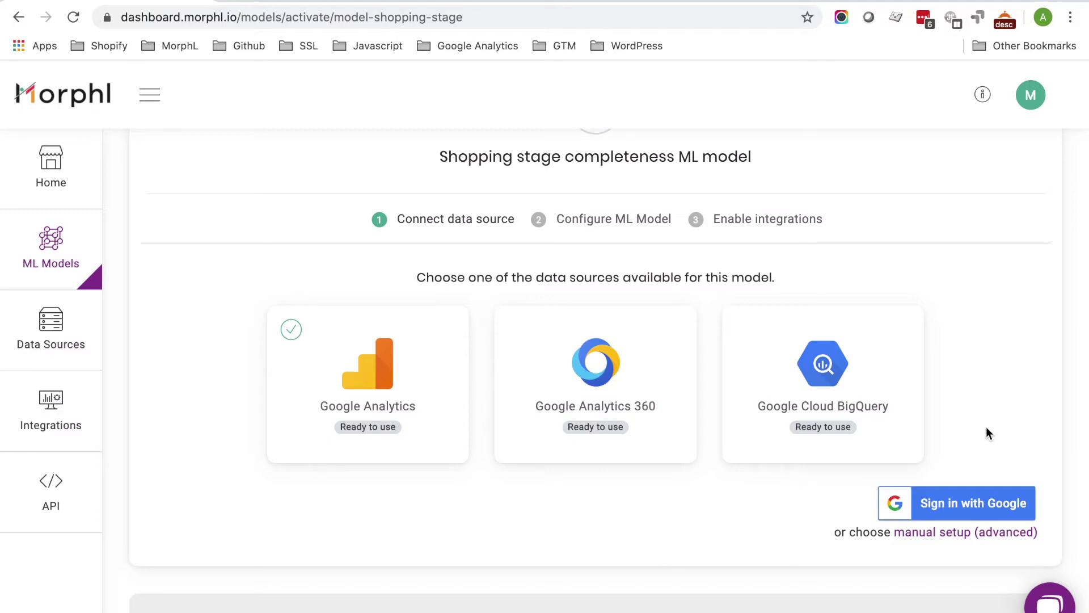
# Sign in with the existing Google account and allow morphl.io to access its Google Analytics data.
pyautogui.click(960, 502)
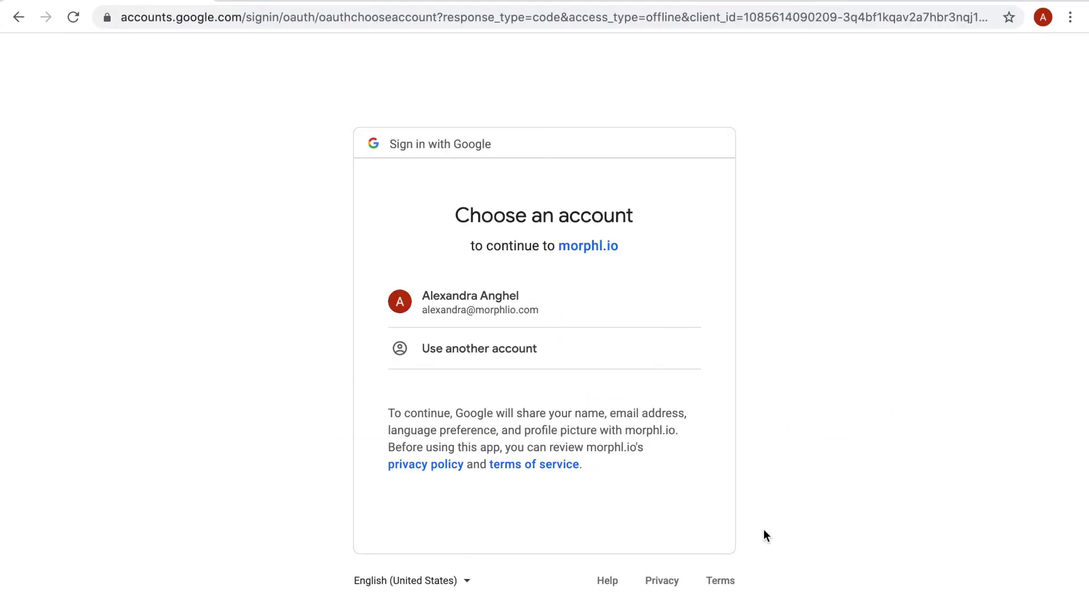
pyautogui.click(539, 321)
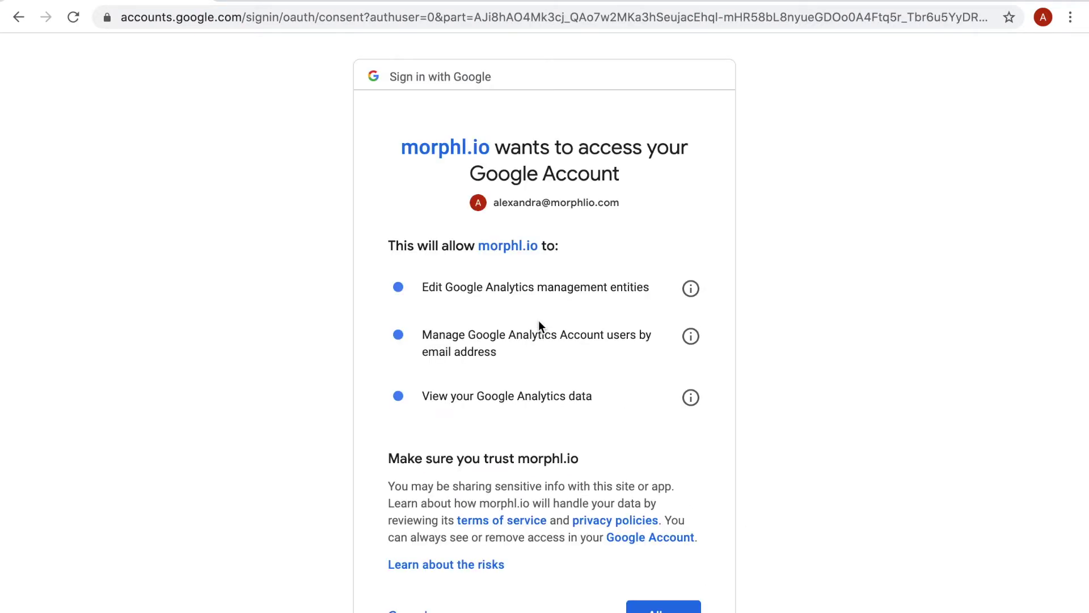
pyautogui.scroll(-2, 539, 321)
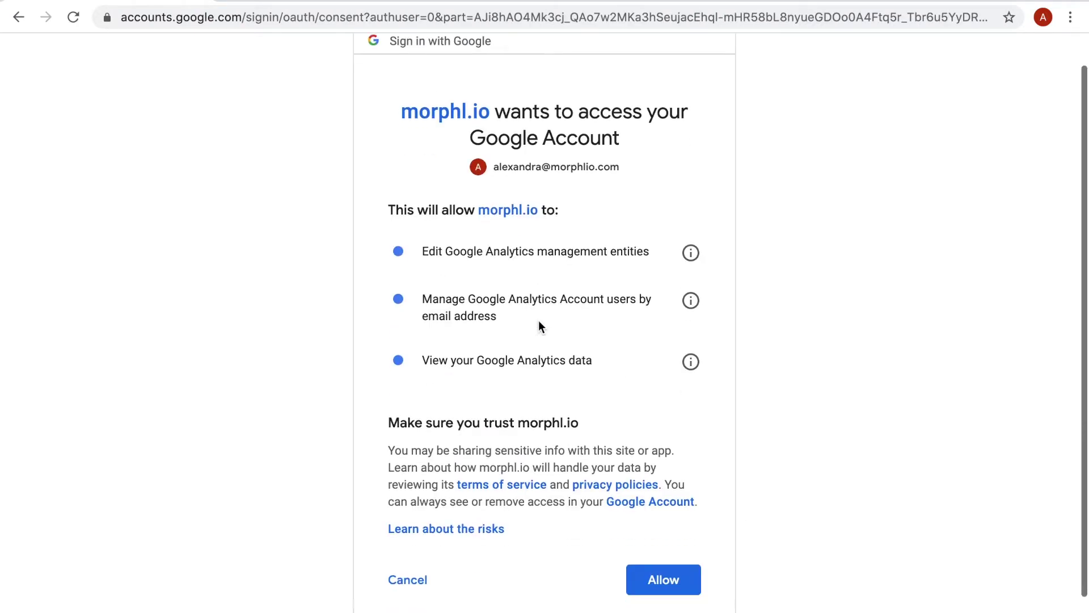
pyautogui.click(688, 593)
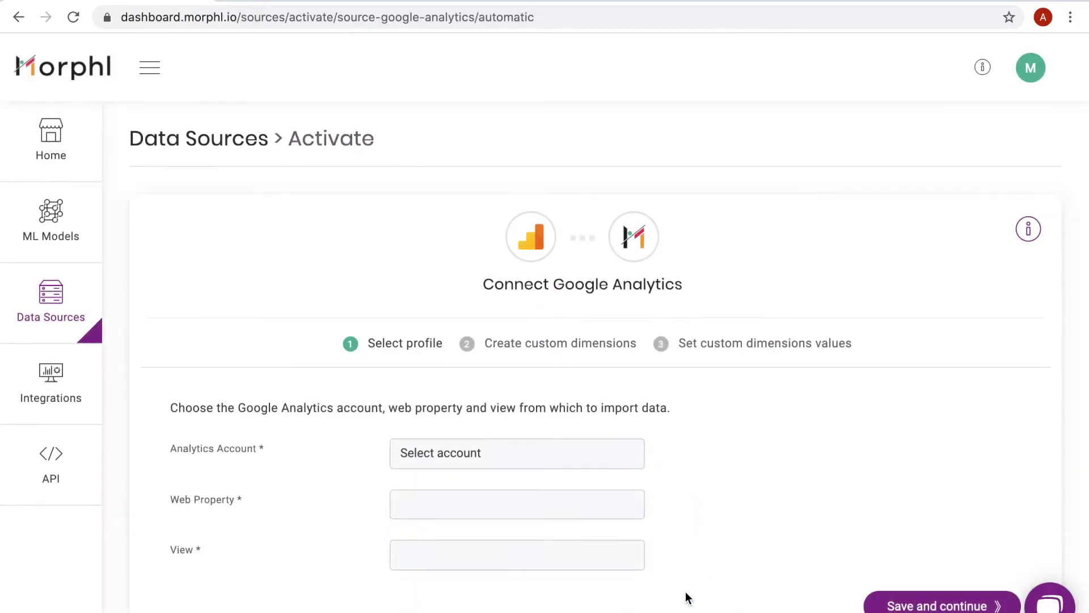
# Select the MorphL Dev Account, web property Property 3 and its view for the data import, and save the profile.
pyautogui.scroll(-2, 687, 597)
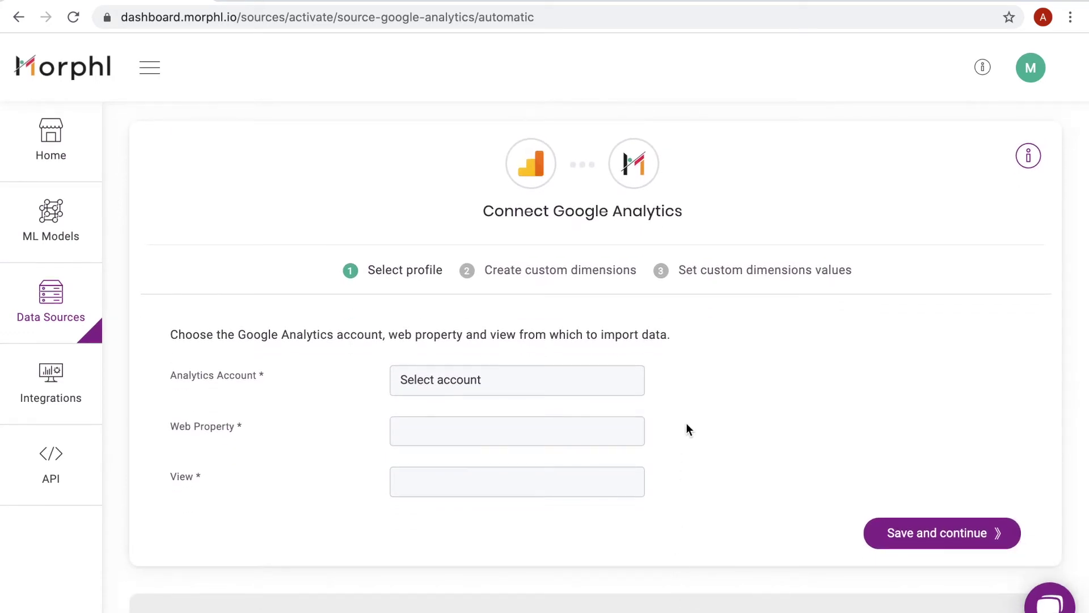
pyautogui.click(590, 381)
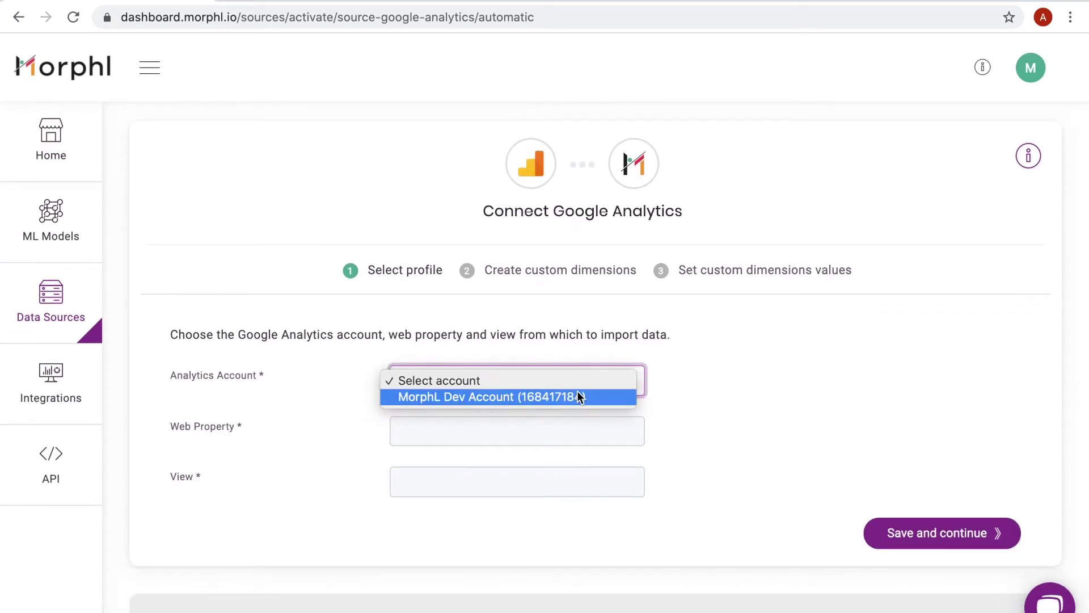
pyautogui.click(579, 394)
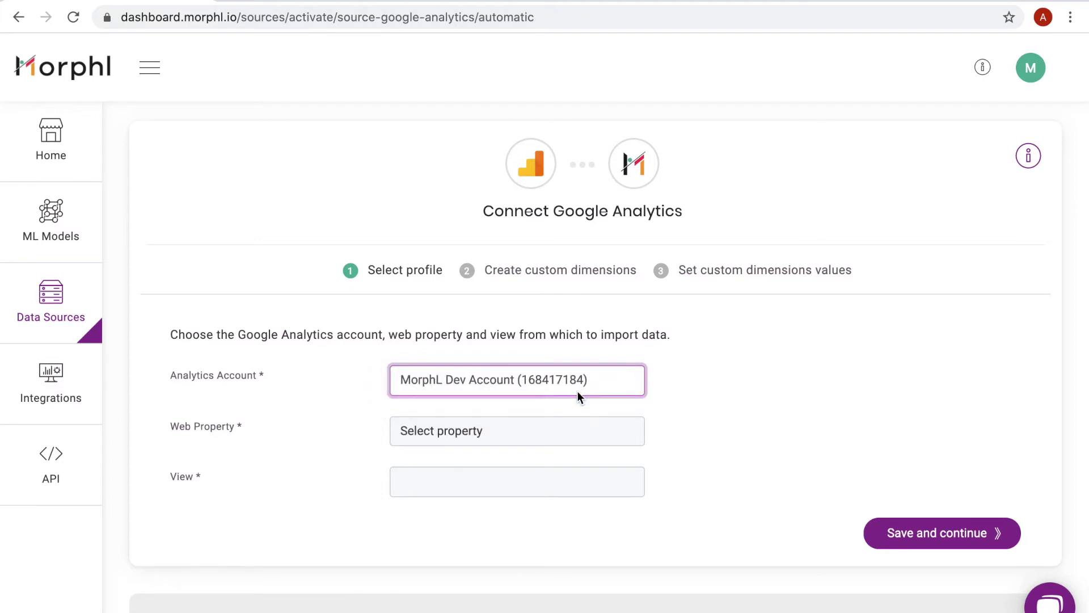
pyautogui.click(538, 428)
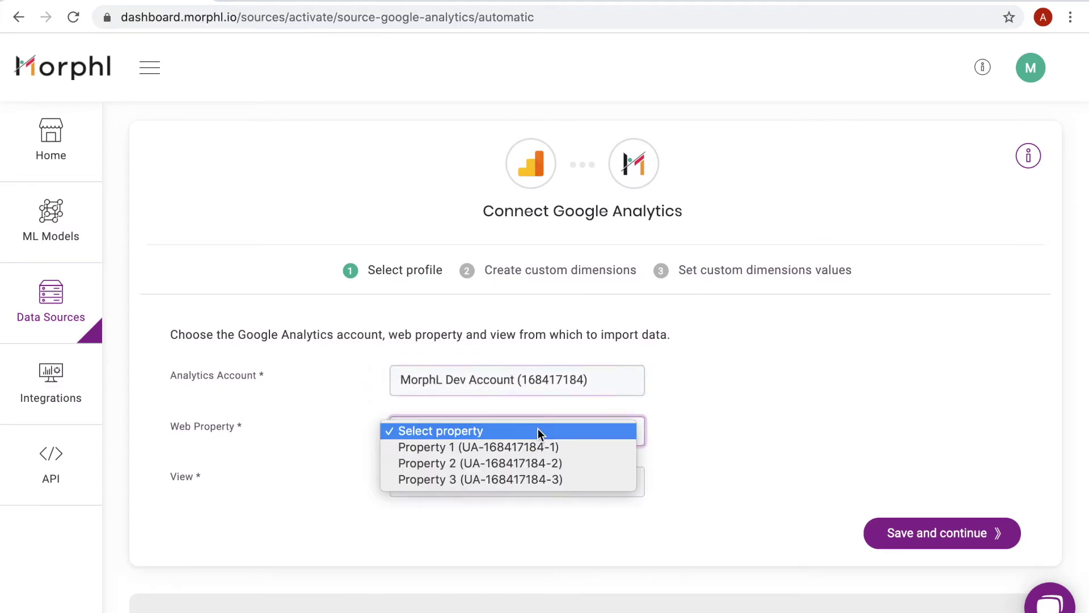
pyautogui.click(524, 480)
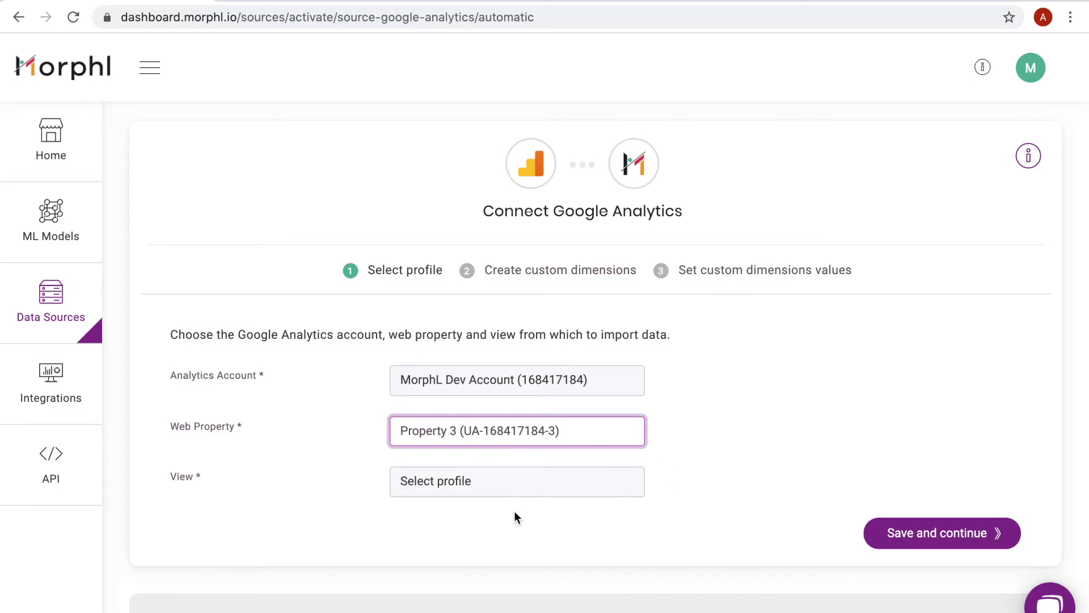
pyautogui.click(511, 487)
pyautogui.click(512, 497)
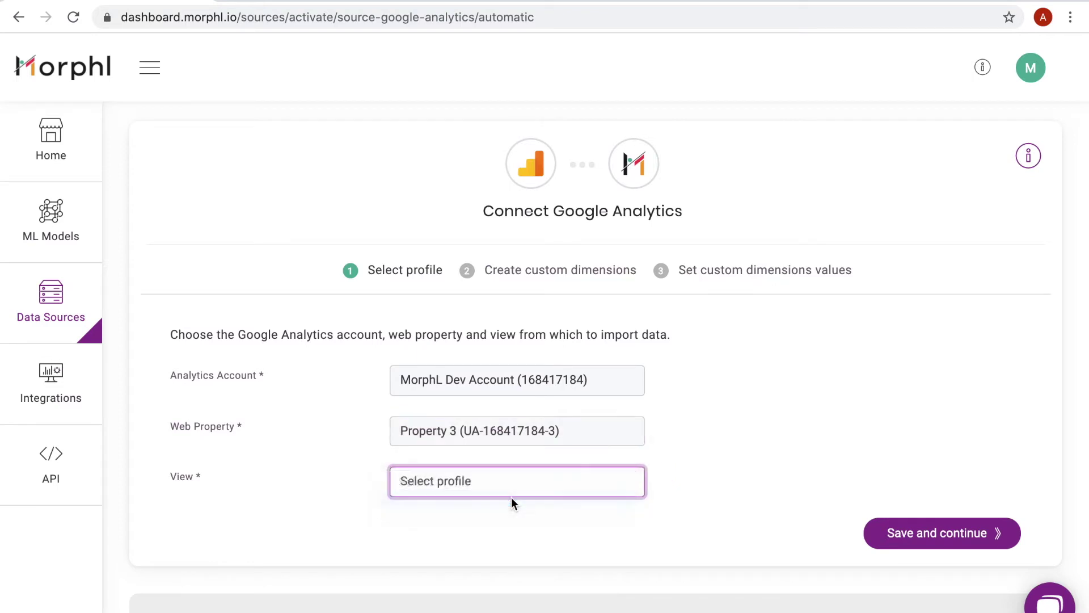
pyautogui.click(920, 539)
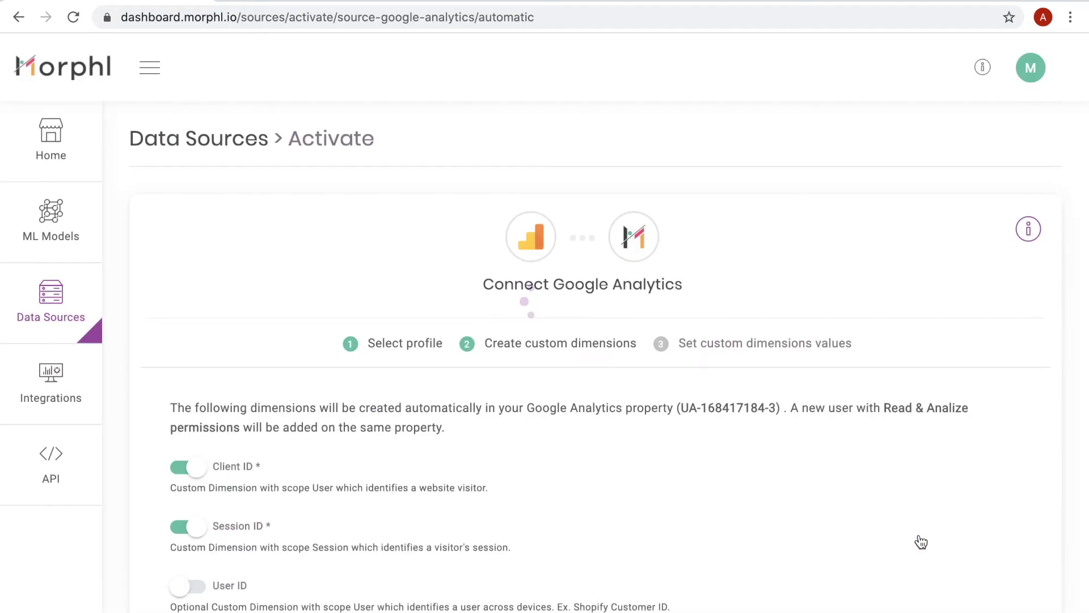
# Enable the optional User ID custom dimension alongside Client ID and Session ID, and save the settings.
pyautogui.scroll(-2, 848, 466)
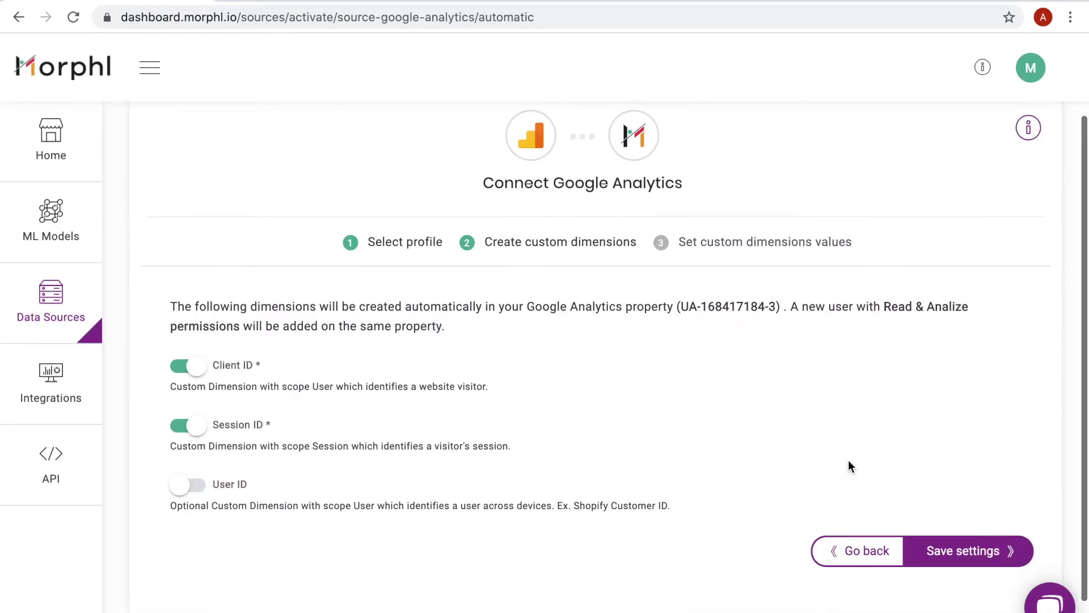
pyautogui.click(192, 488)
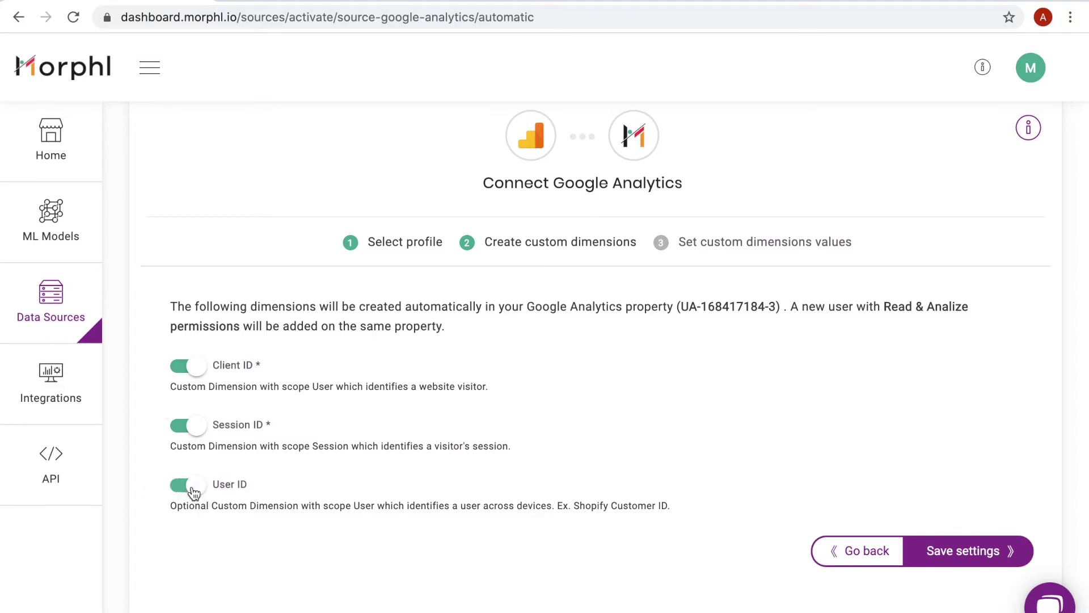
pyautogui.click(967, 568)
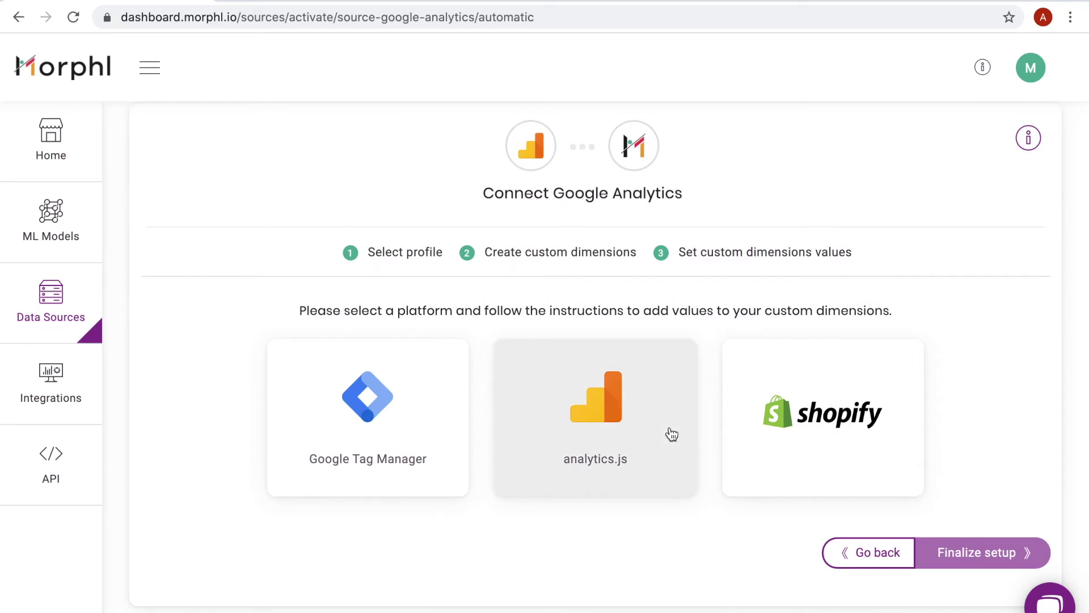
# Switch to Google Analytics and view the custom dimensions defined for Property 3 in the admin settings.
pyautogui.click(797, 388)
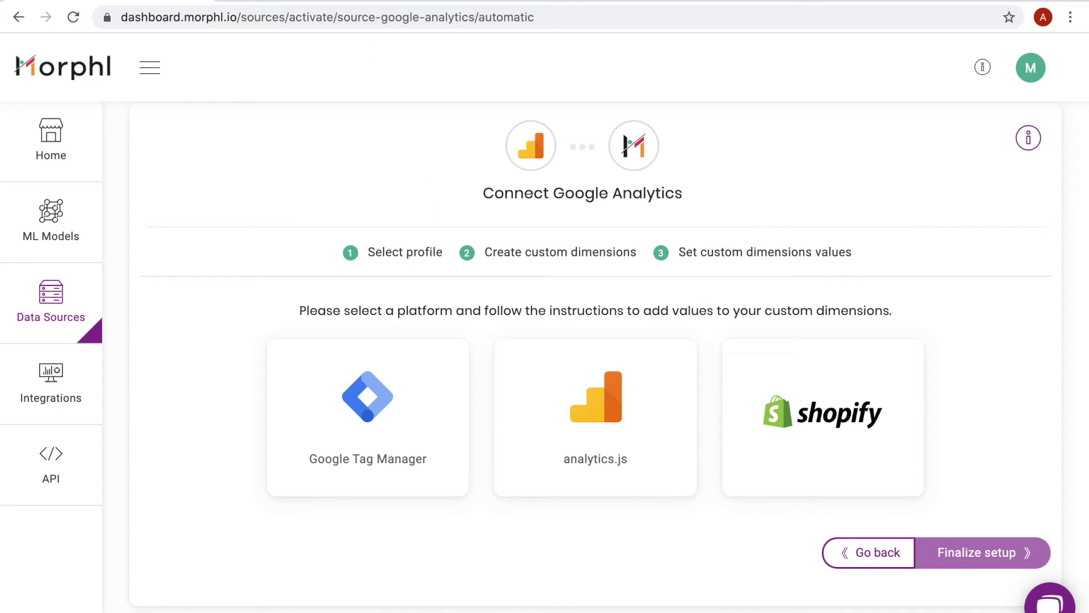
pyautogui.hotkey('ctrl', 'Tab')
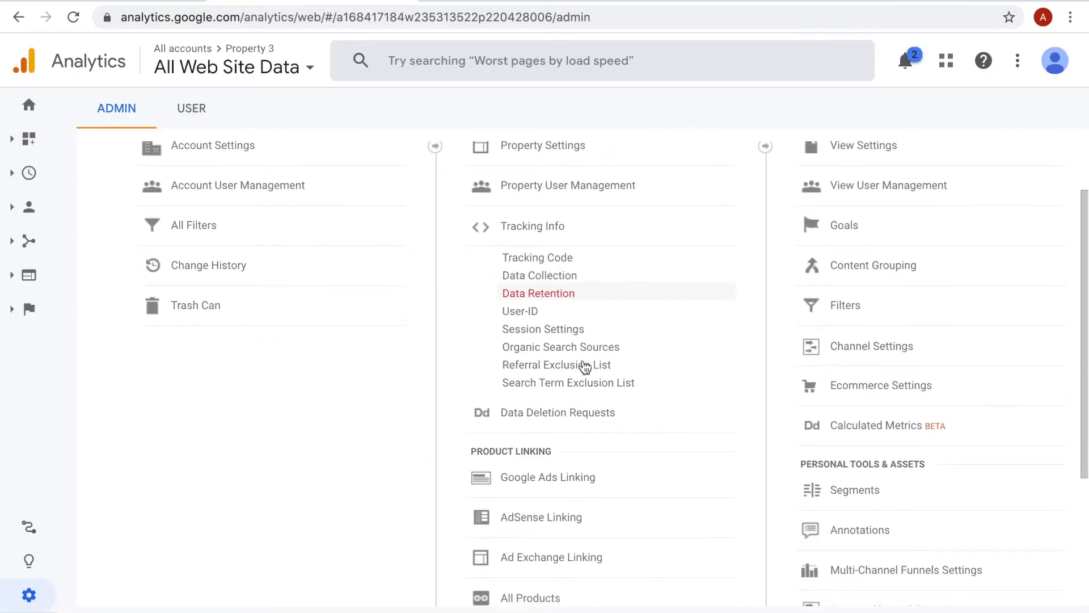
pyautogui.scroll(-4, 584, 366)
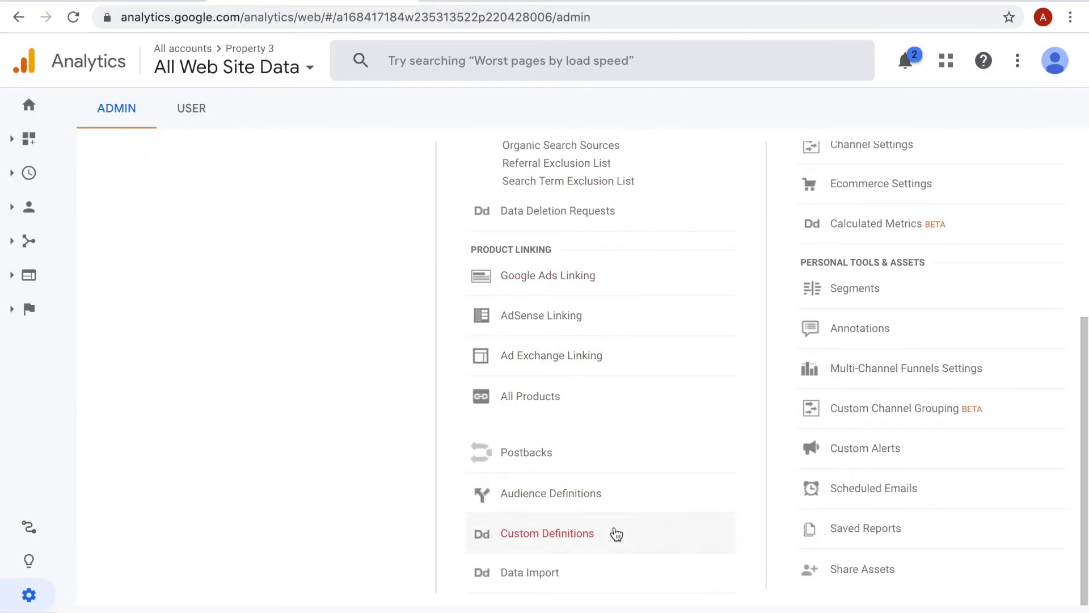
pyautogui.click(616, 534)
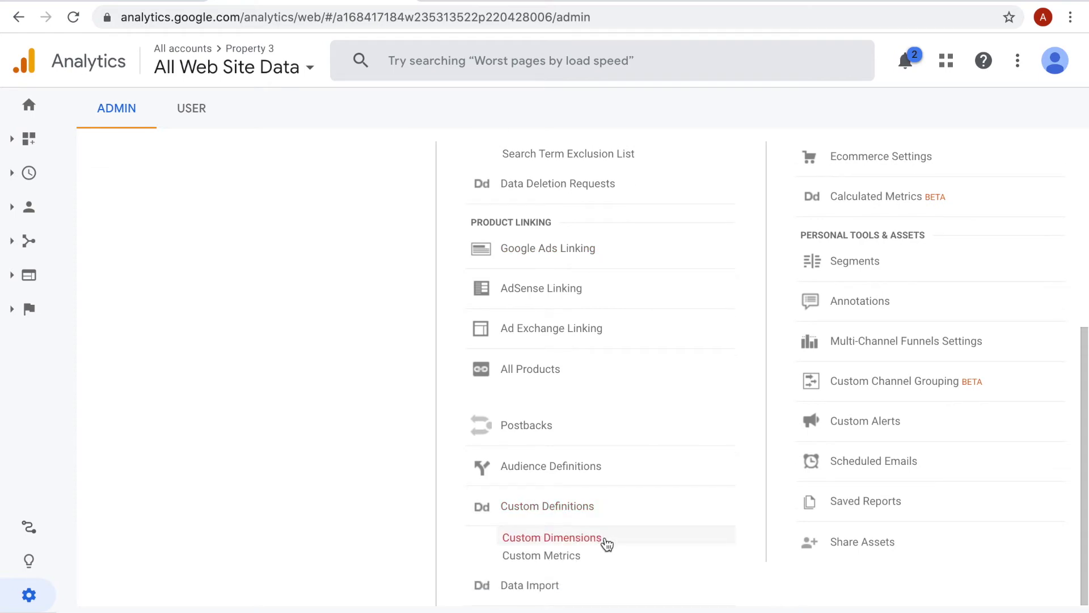
pyautogui.click(604, 538)
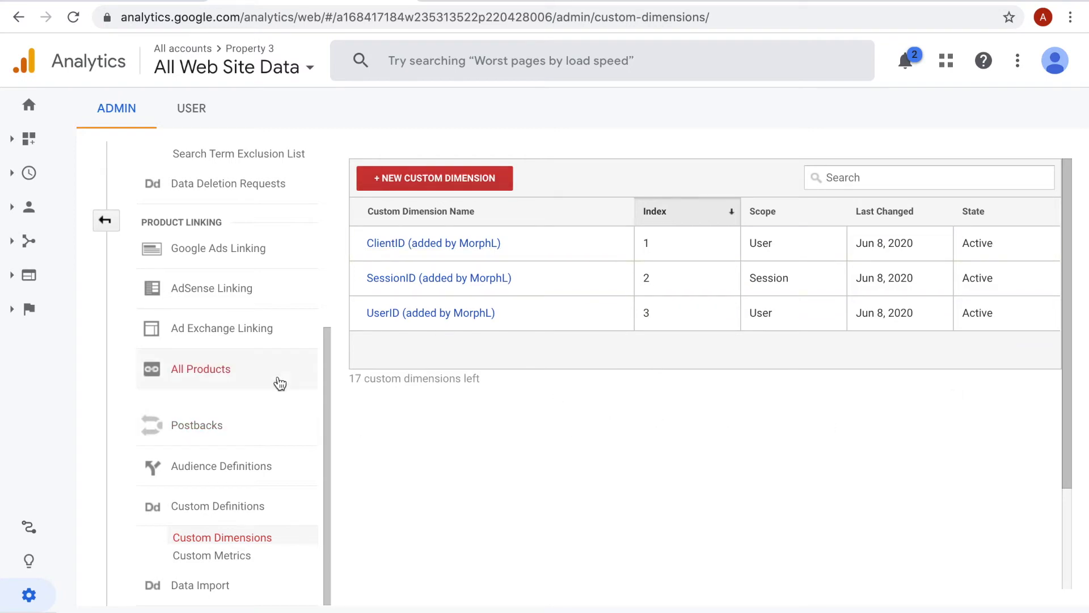
# Check the MorphL service user's permissions on each property of the MorphL Dev Account through Property User Management.
pyautogui.scroll(5, 279, 381)
pyautogui.click(255, 263)
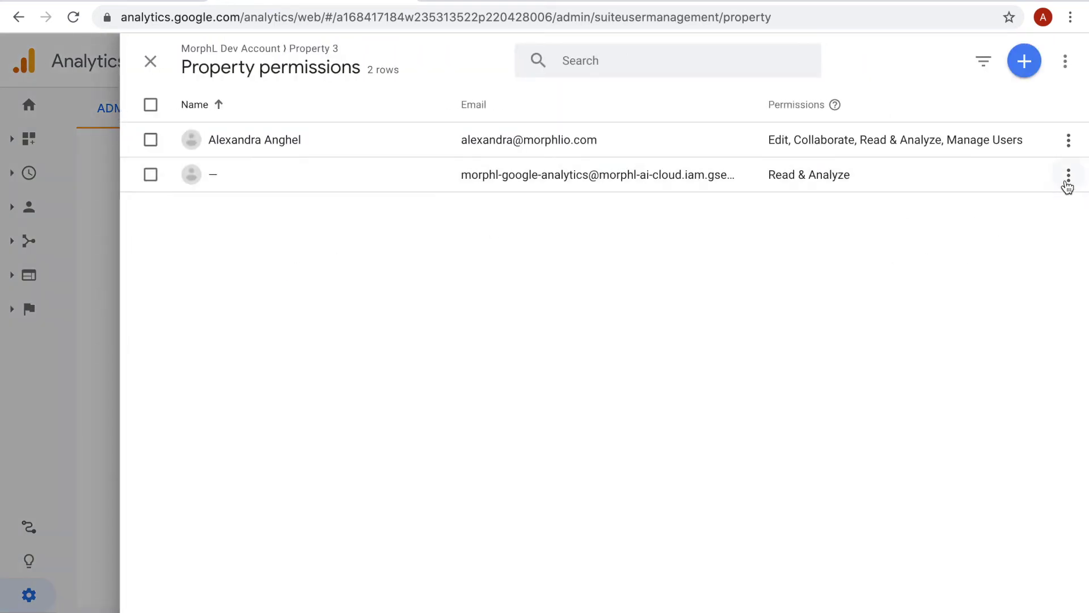
pyautogui.click(1067, 179)
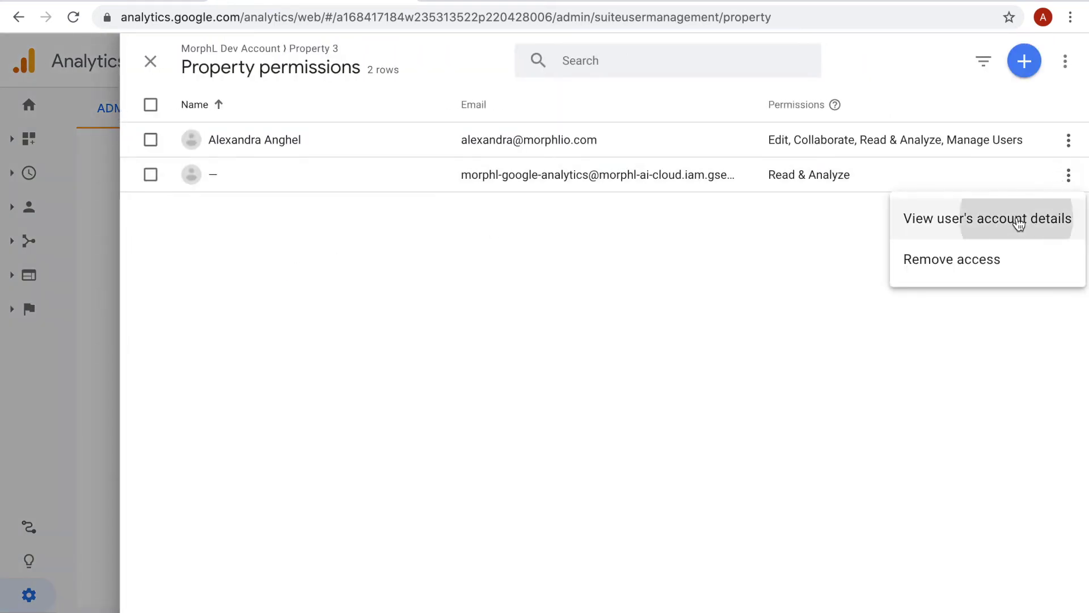
pyautogui.click(1018, 218)
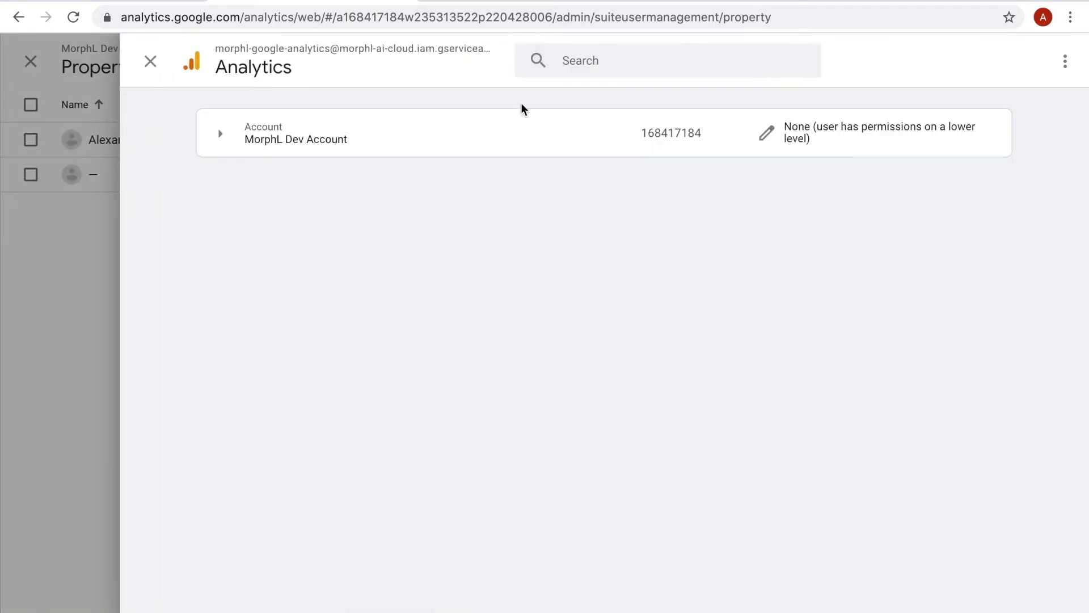
pyautogui.click(494, 136)
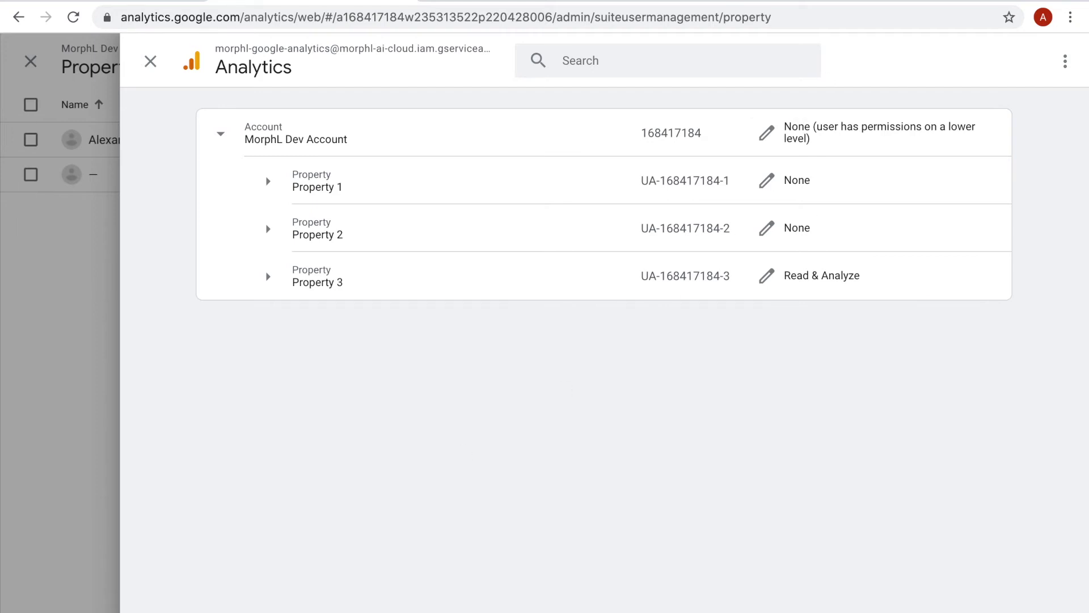
# Return to the MorphL setup, open the Shopify instructions for custom dimension values and copy the whole JavaScript snippet.
pyautogui.moveTo(397, 2)
pyautogui.click(123, 7)
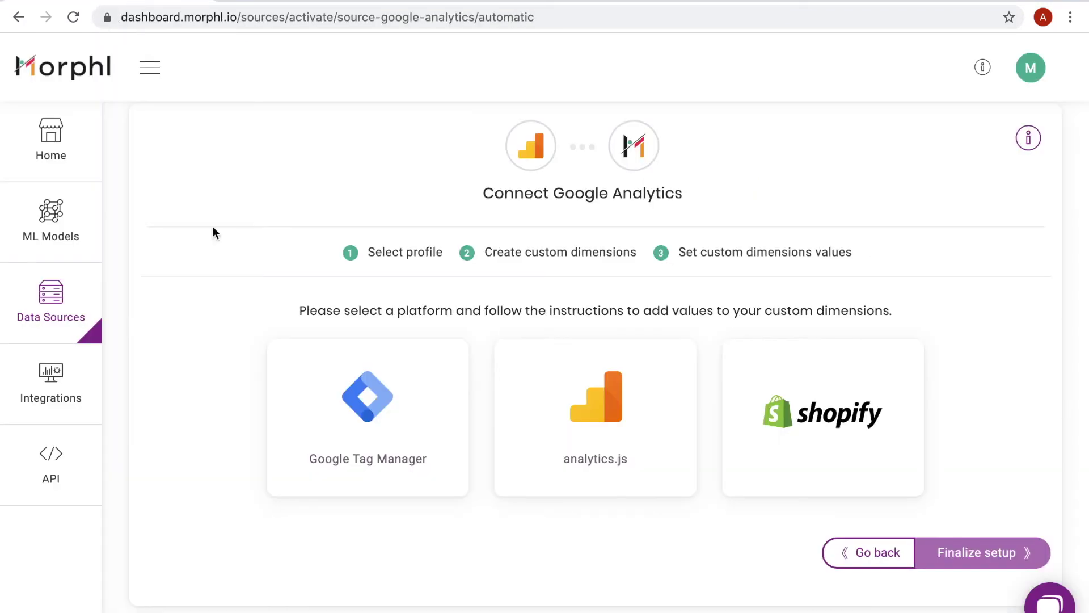
pyautogui.click(791, 425)
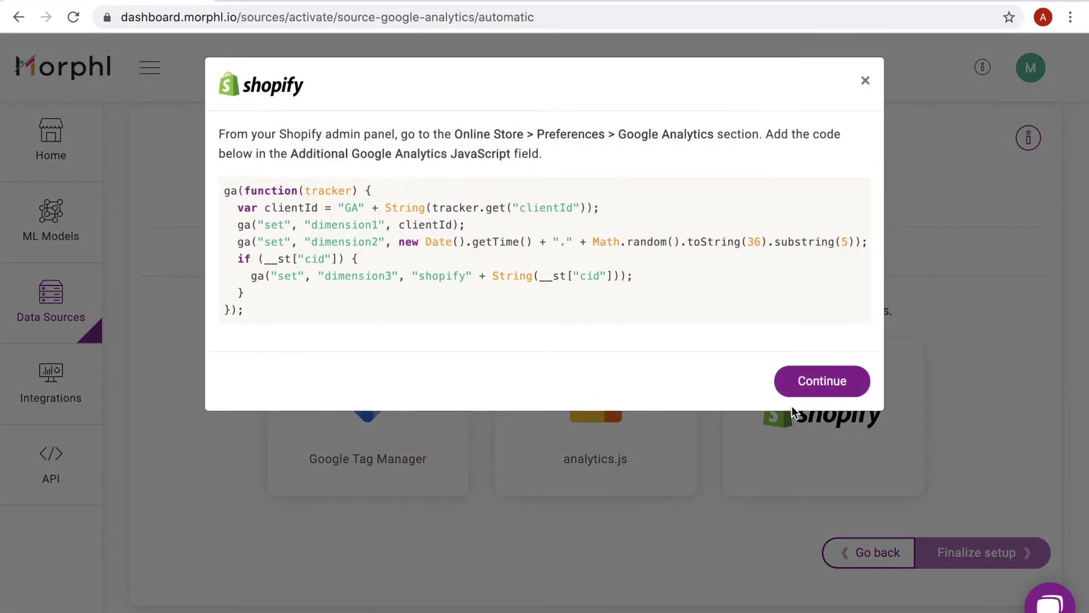
pyautogui.moveTo(261, 310); pyautogui.dragTo(223, 194)
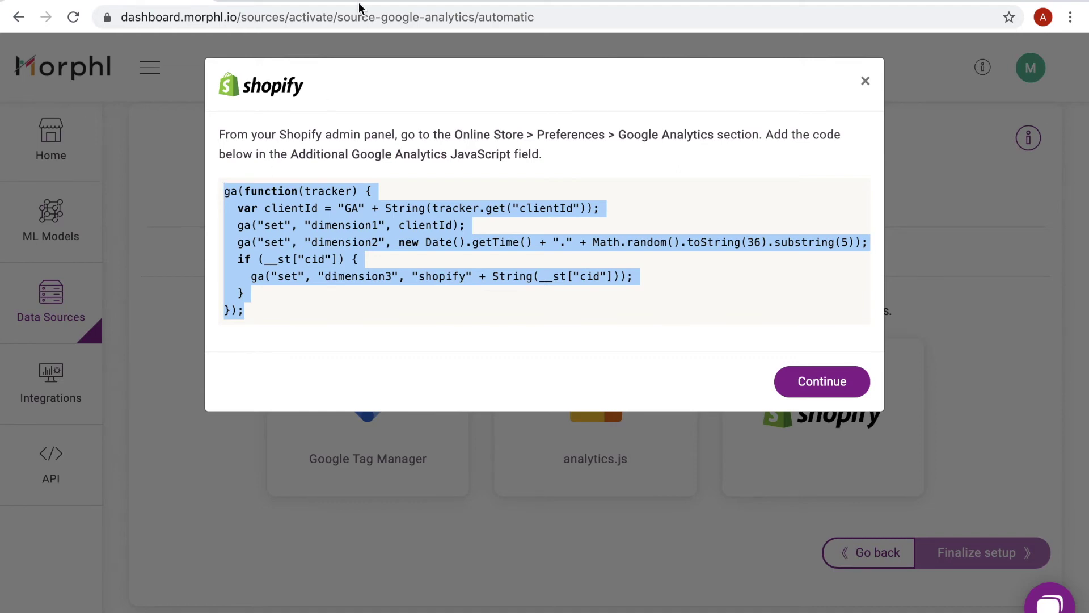
pyautogui.moveTo(363, 10)
pyautogui.click(296, 278)
pyautogui.moveTo(245, 310); pyautogui.dragTo(210, 189)
pyautogui.hotkey('ctrl', 'c')
# Switch to the Shopify admin and open the Google Analytics section of the Online Store preferences.
pyautogui.hotkey('ctrl', 'Tab')
pyautogui.scroll(-3, 498, 494)
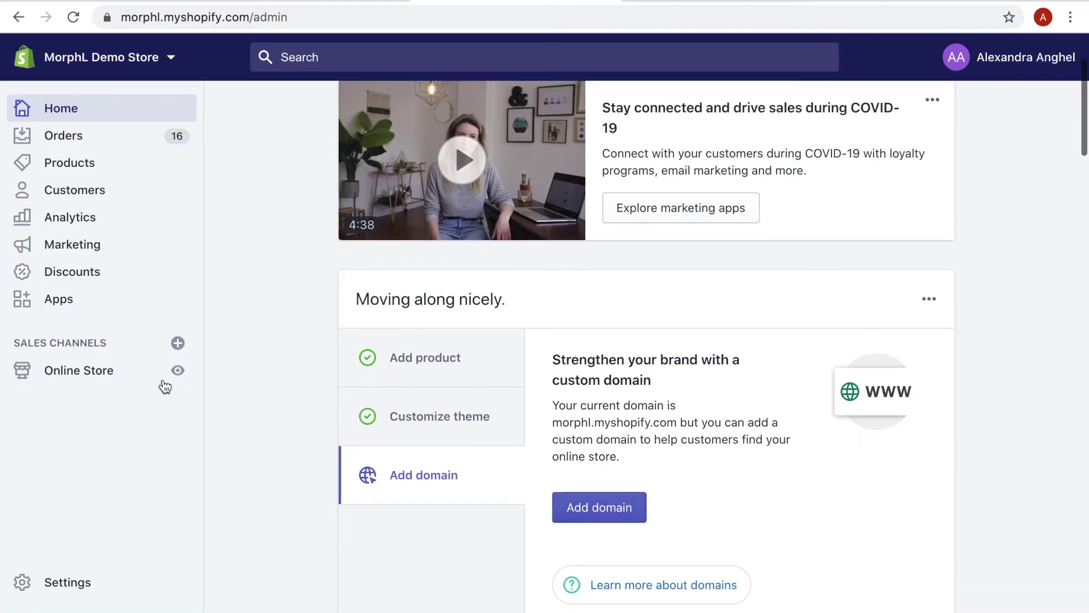
pyautogui.click(94, 374)
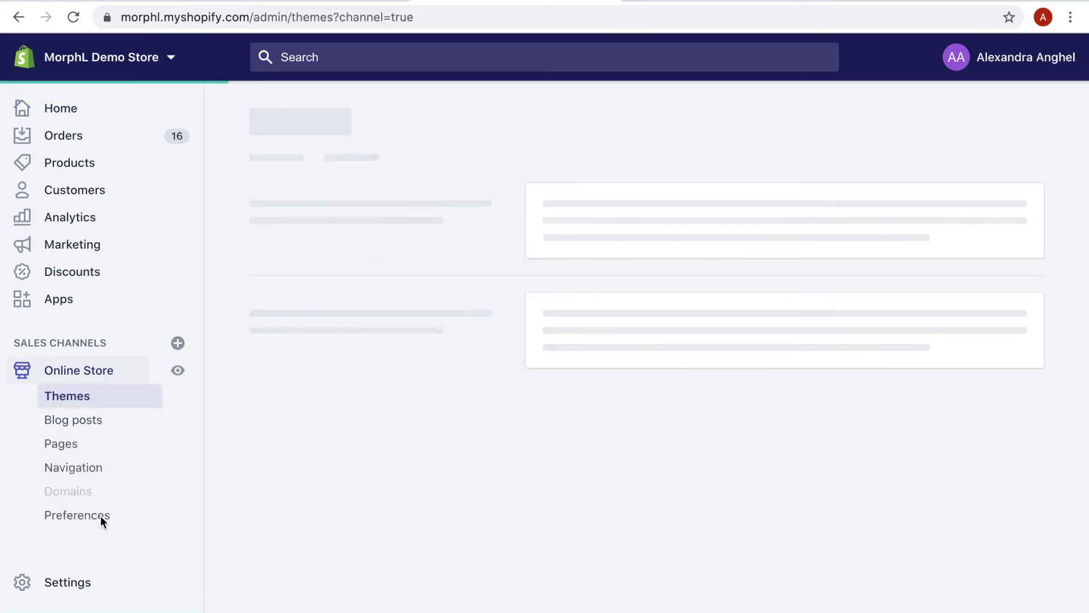
pyautogui.click(101, 520)
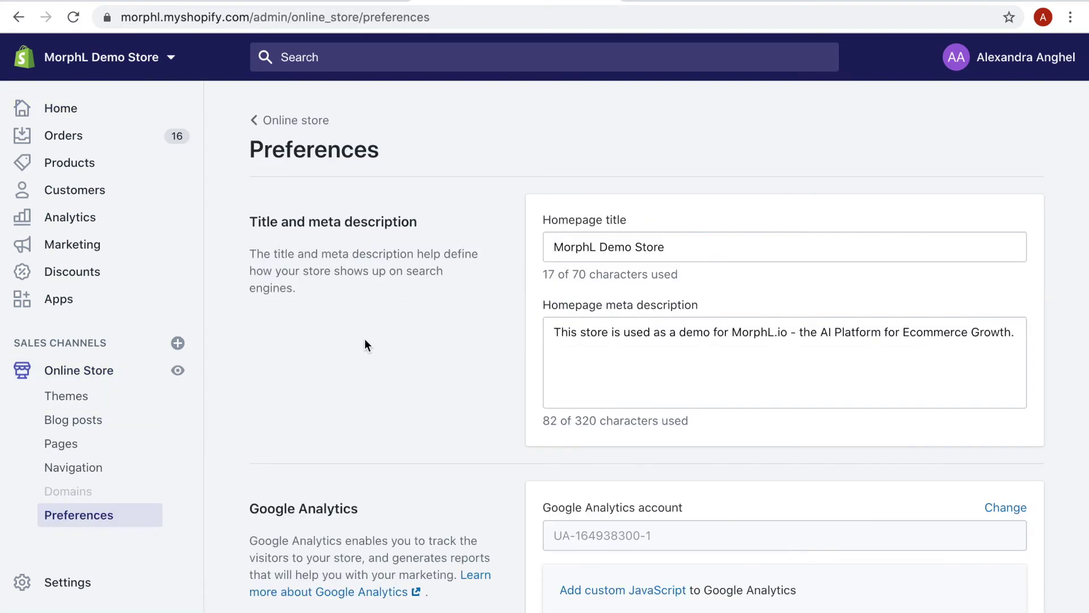
pyautogui.scroll(-5, 365, 338)
pyautogui.scroll(-1, 364, 339)
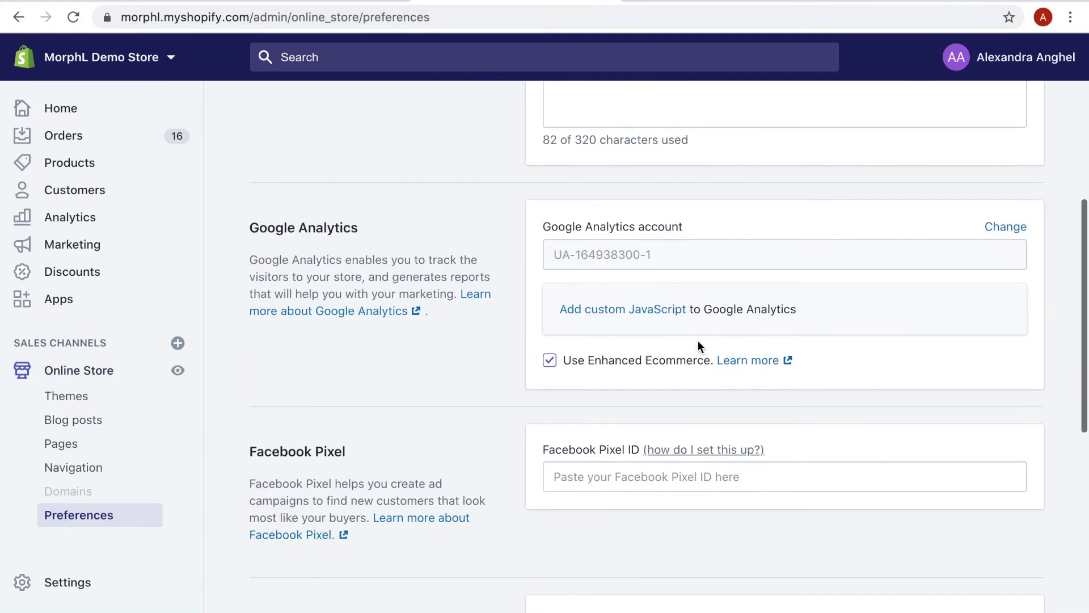
# Add the copied custom dimensions snippet as additional Google Analytics JavaScript in the store preferences and save the changes.
pyautogui.click(664, 309)
pyautogui.click(651, 347)
pyautogui.hotkey('ctrl', 'v')
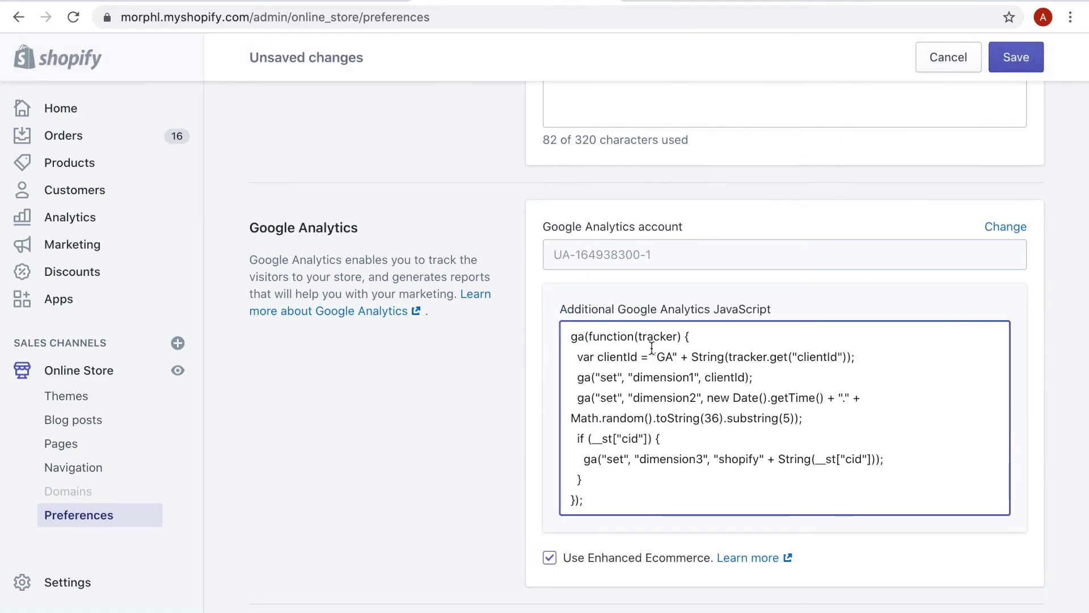
pyautogui.click(1028, 66)
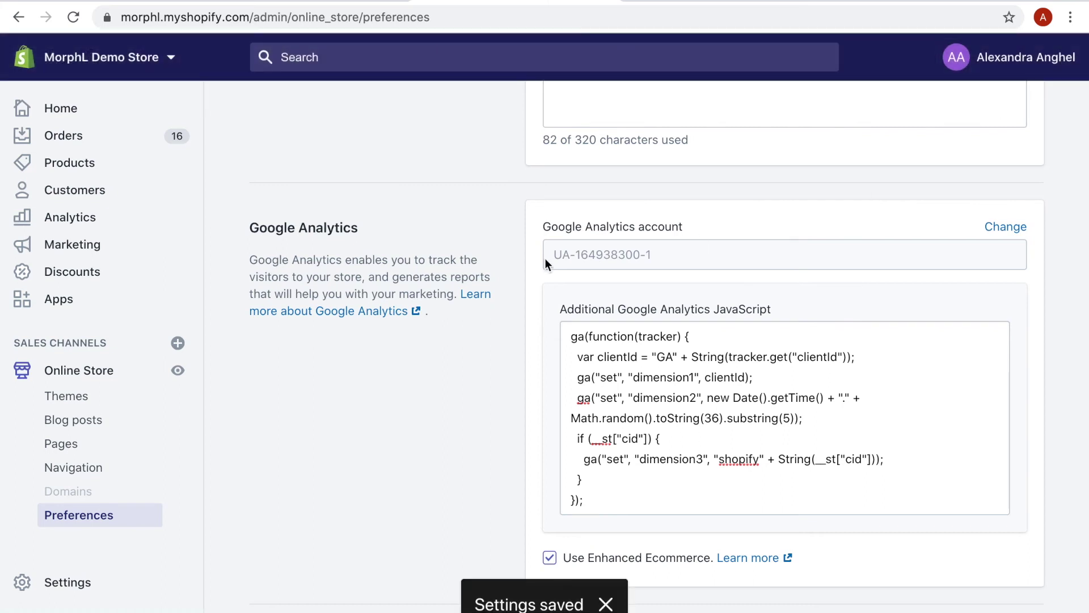
# Return to the MorphL setup, select Shopify as the platform for the custom dimension values and finalize the Google Analytics connection.
pyautogui.click(105, 5)
pyautogui.click(822, 381)
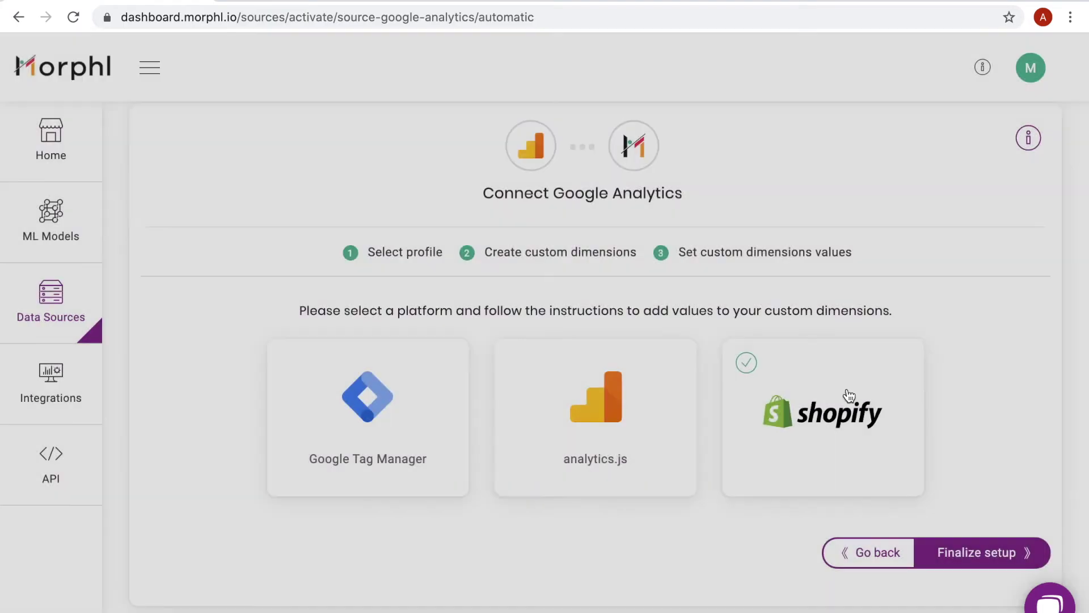
pyautogui.scroll(-1, 987, 477)
pyautogui.click(987, 514)
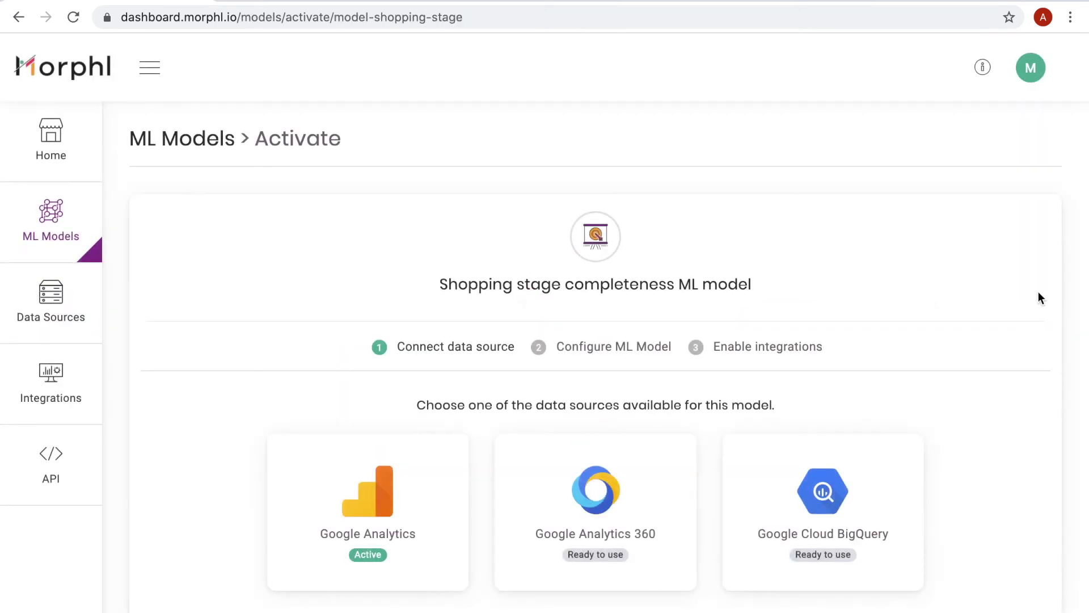
# Choose Google Analytics as the data source for the Shopping stage completeness model and continue to the model configuration.
pyautogui.scroll(-5, 1041, 297)
pyautogui.scroll(-1, 1040, 298)
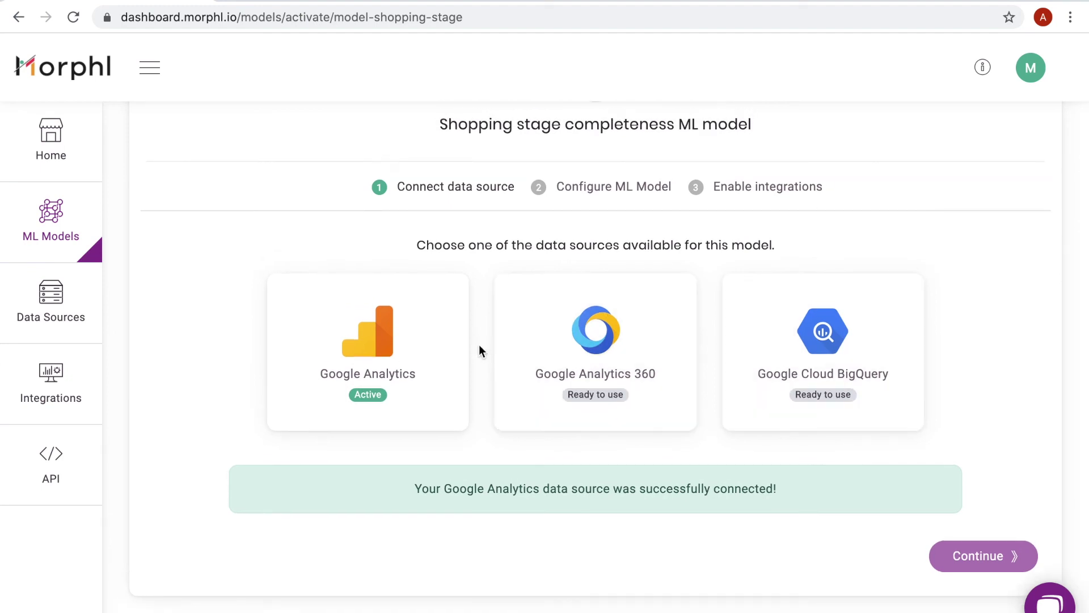
pyautogui.click(456, 354)
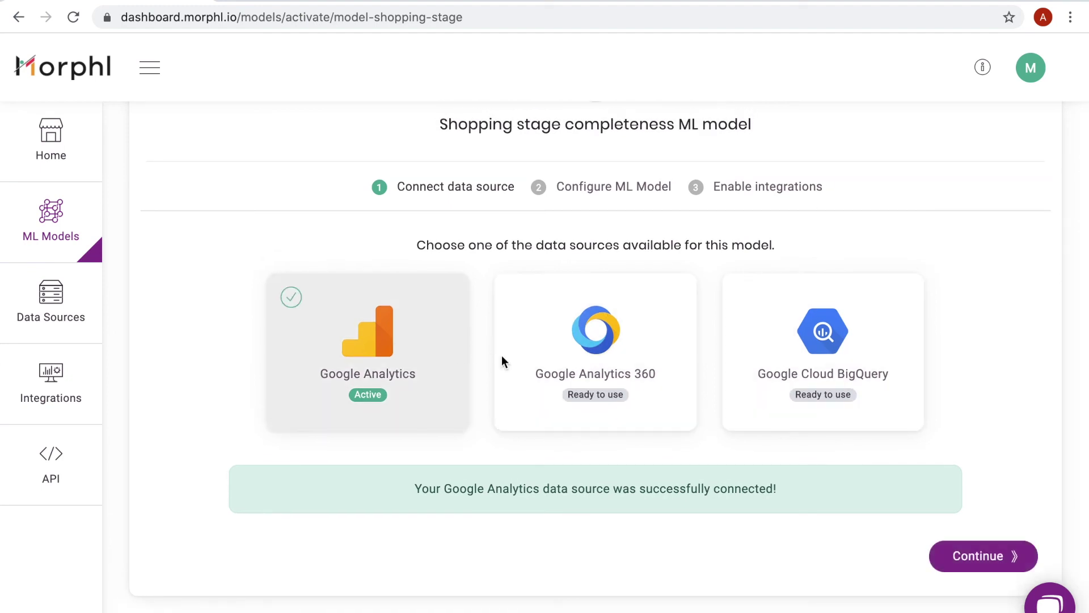
pyautogui.click(959, 558)
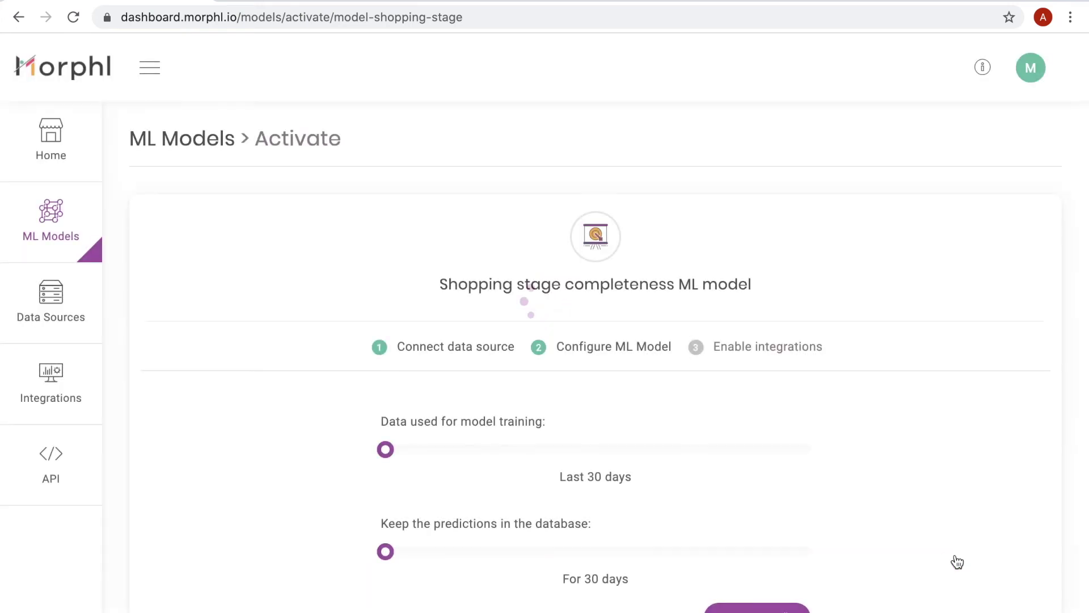
# Set the model training data to the last 75 days, extend how long predictions are kept in the database, and continue.
pyautogui.scroll(-2, 692, 458)
pyautogui.click(561, 359)
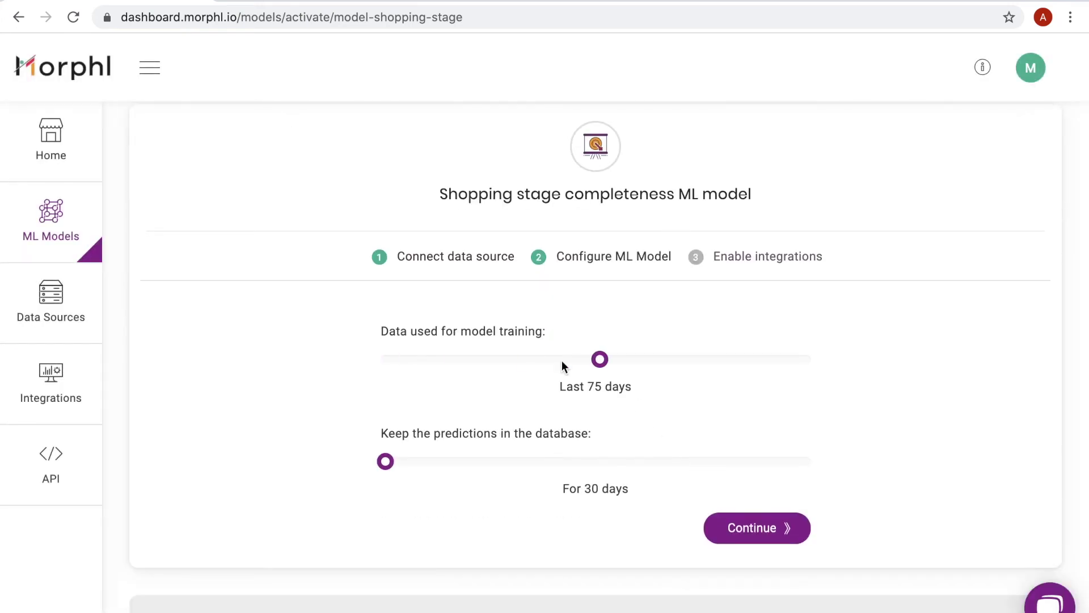
pyautogui.click(499, 462)
pyautogui.click(764, 542)
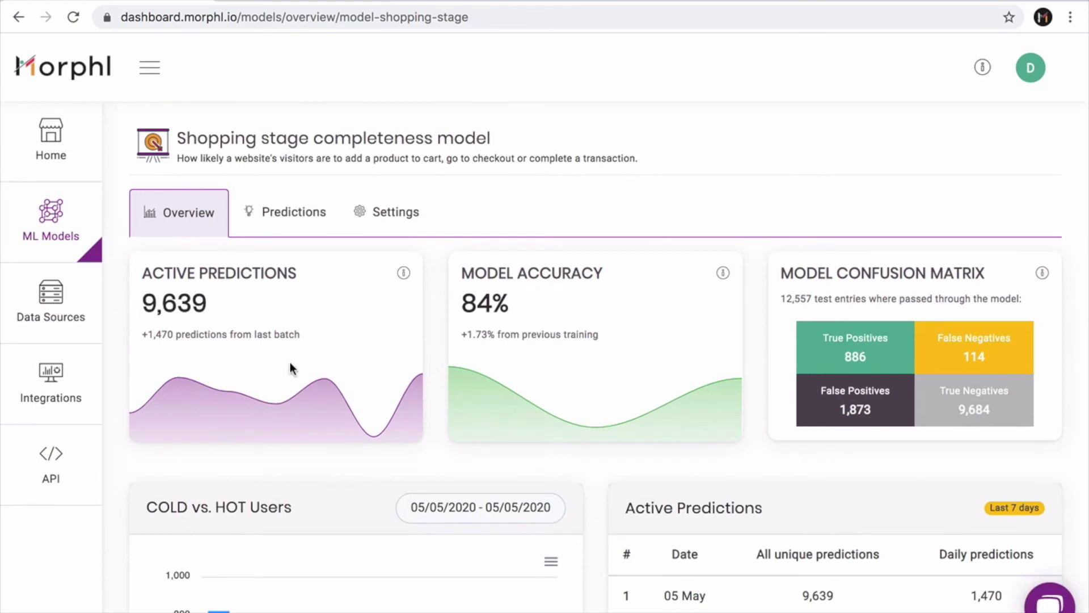
# Review the Shopping stage completeness model's overview, including the COLD vs. HOT Users chart and the Active Predictions table.
pyautogui.scroll(-1, 289, 375)
pyautogui.scroll(-5, 290, 391)
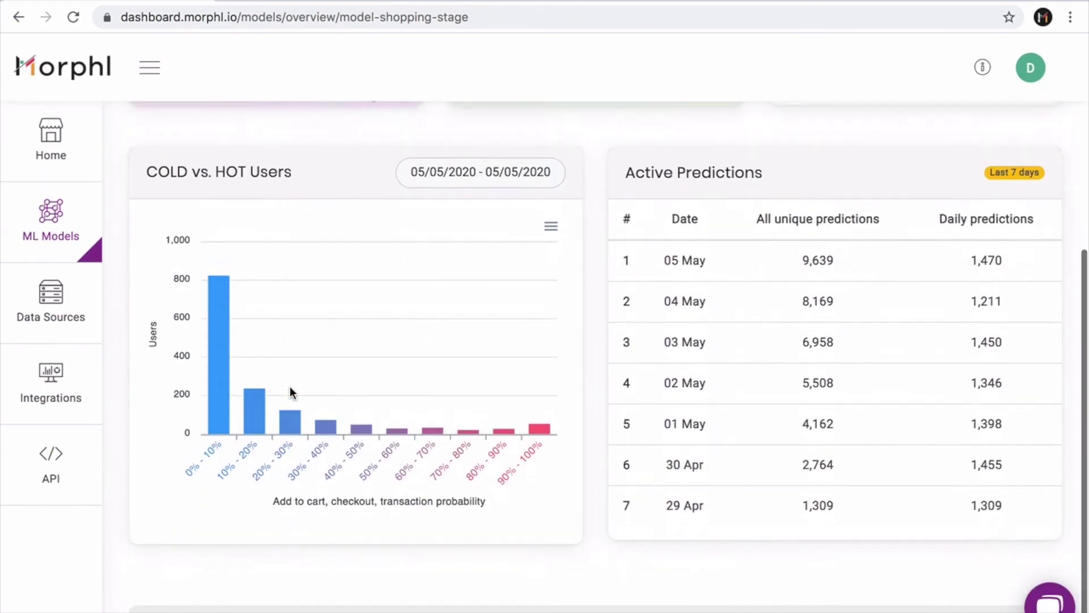
pyautogui.scroll(4, 291, 392)
pyautogui.scroll(3, 290, 386)
# Open the model's predictions and look through each client ID's cart activity probability and predicted shopping stage.
pyautogui.click(285, 232)
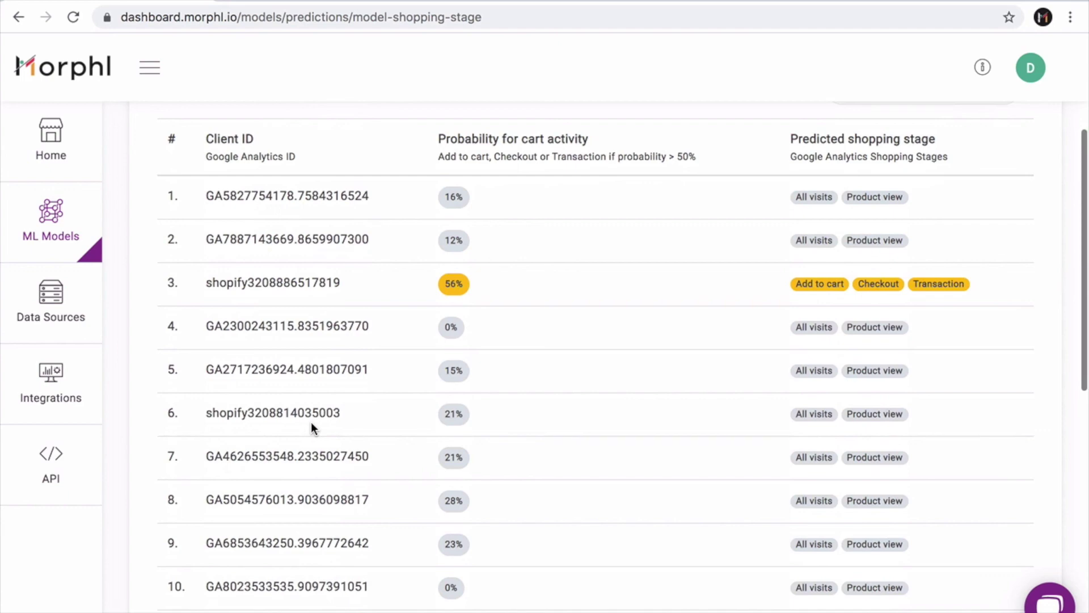
pyautogui.scroll(-5, 311, 423)
pyautogui.scroll(-6, 311, 424)
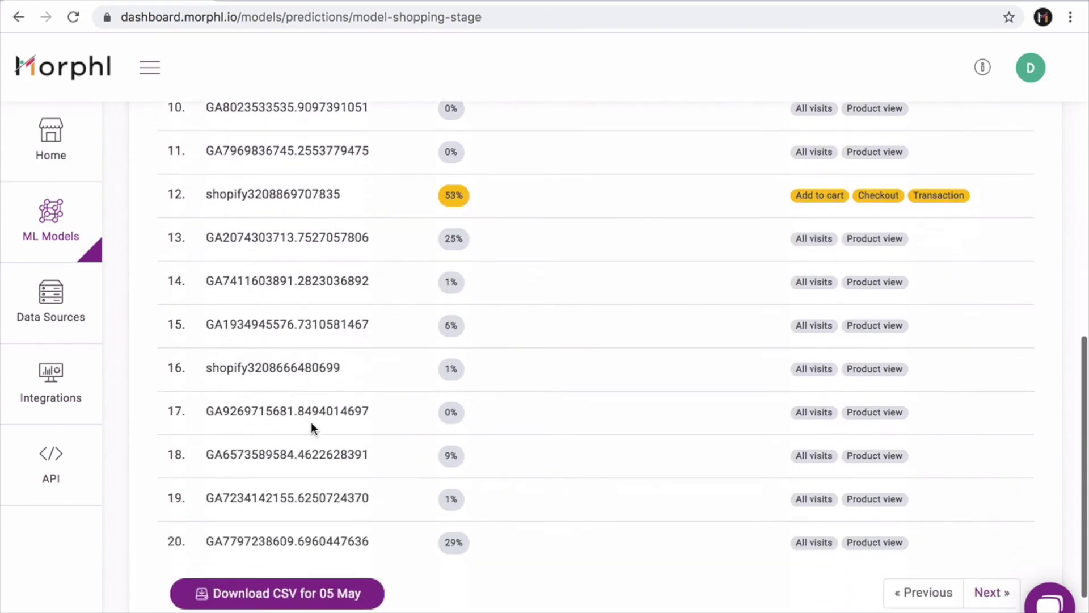
pyautogui.scroll(5, 311, 422)
pyautogui.scroll(10, 311, 423)
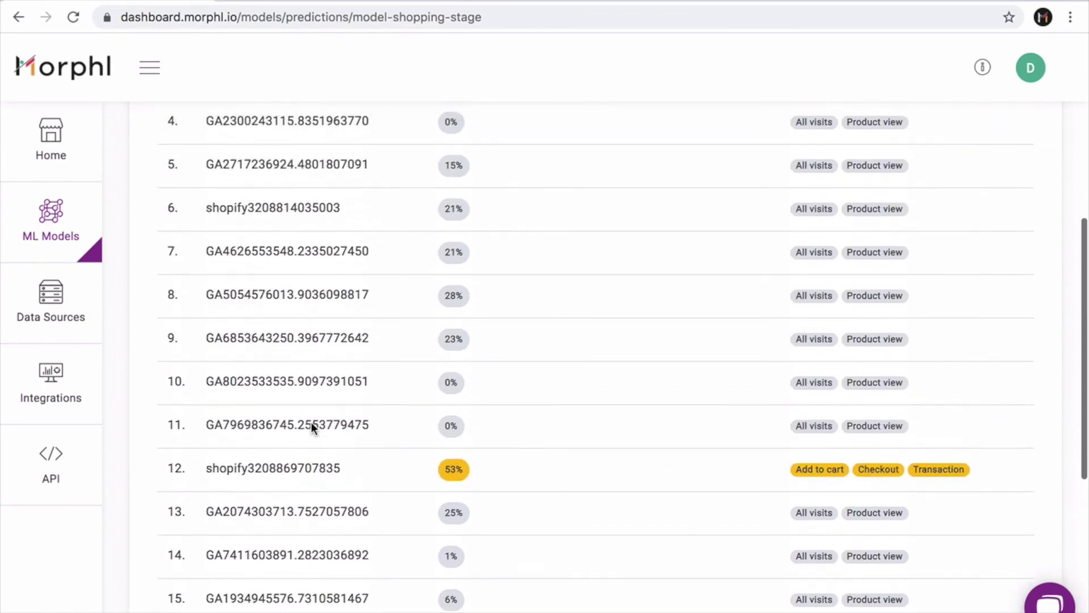